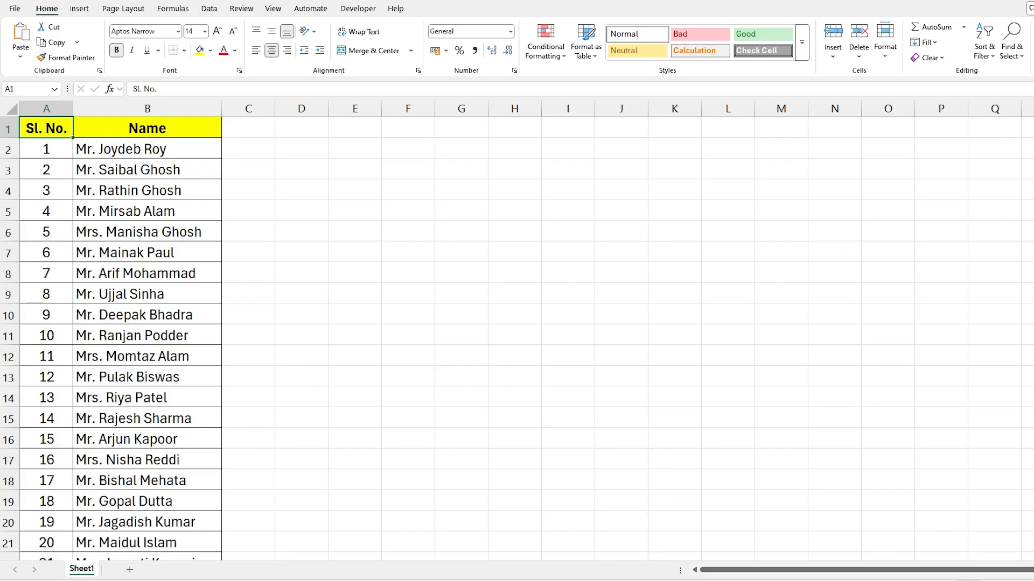
Step: Review the Sl. No. and Name list in Excel, then read through the AGM notice letter in Word
scroll(517, 339, down, 2)
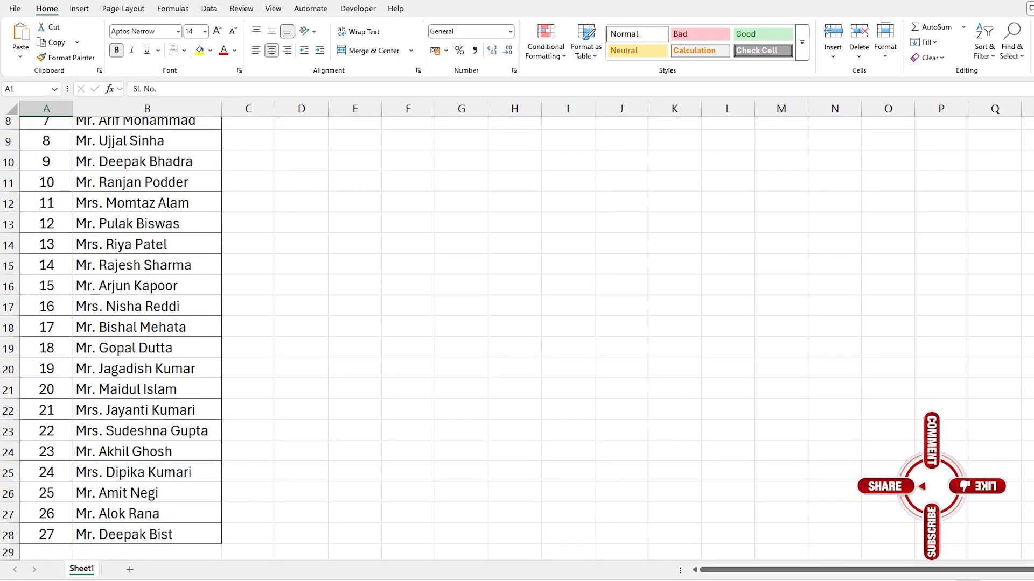
scroll(999, 246, up, 2)
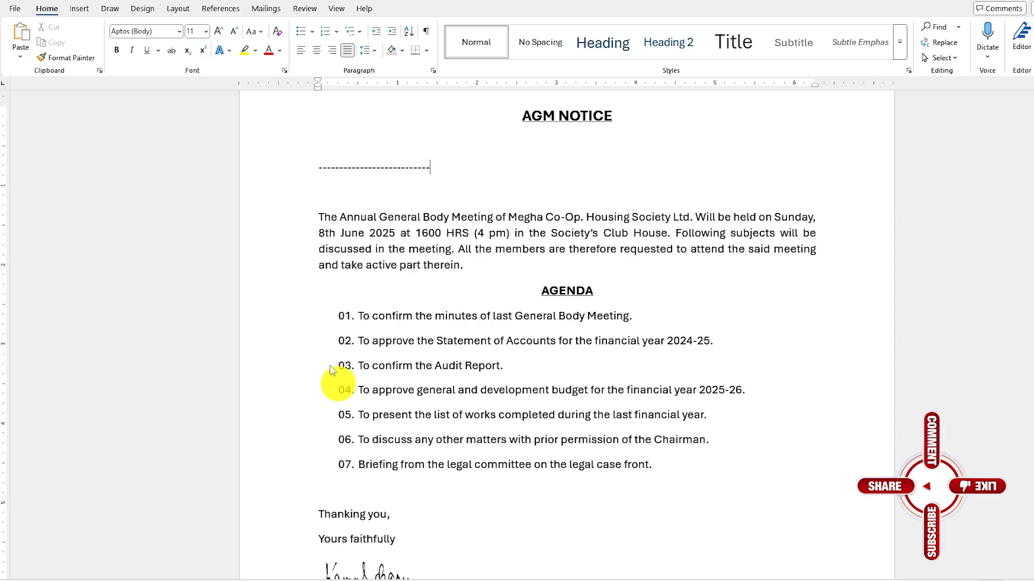
scroll(567, 334, up, 2)
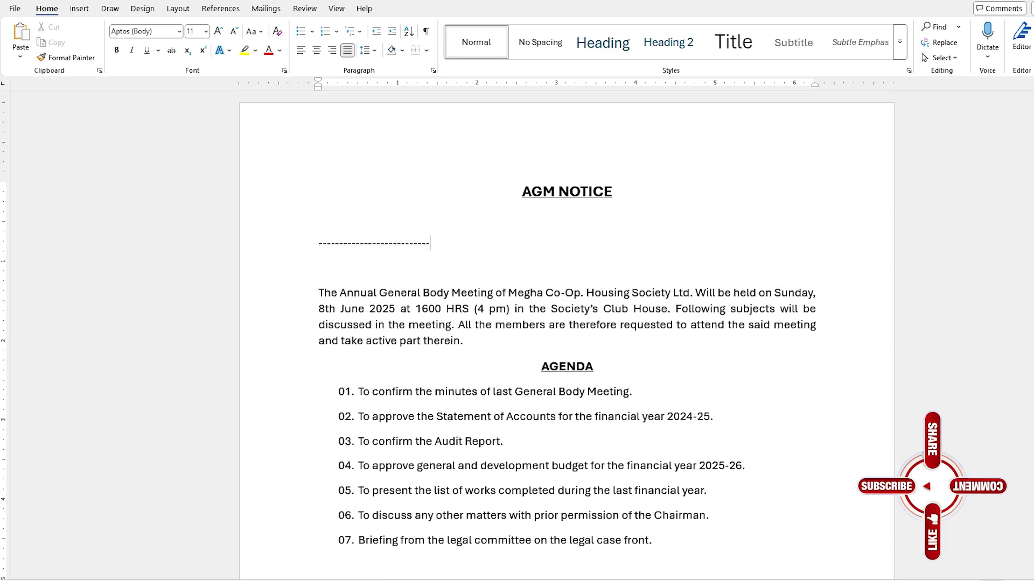
scroll(567, 334, down, 2)
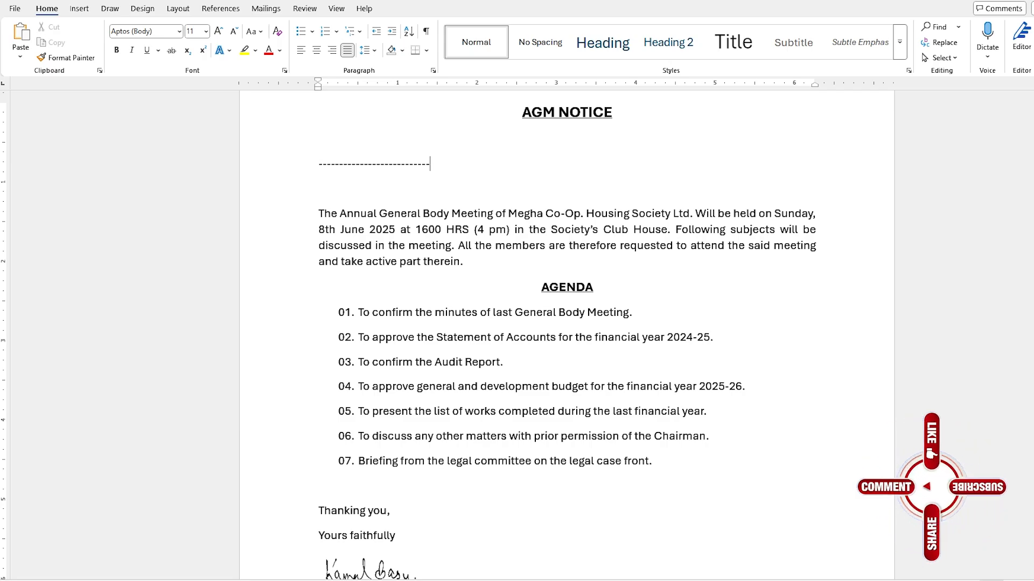
scroll(567, 334, down, 3)
scroll(566, 334, up, 3)
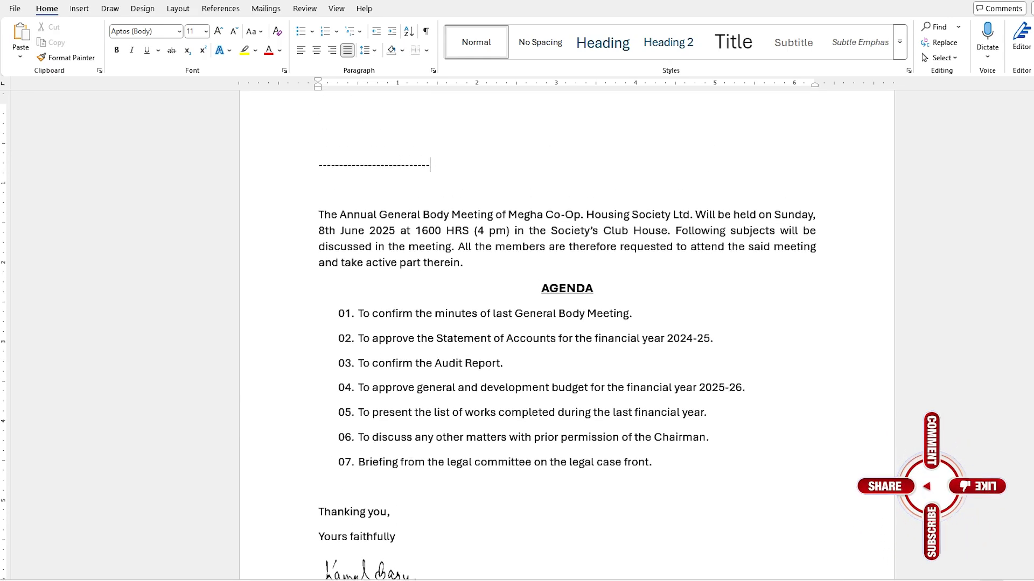
scroll(567, 334, up, 1)
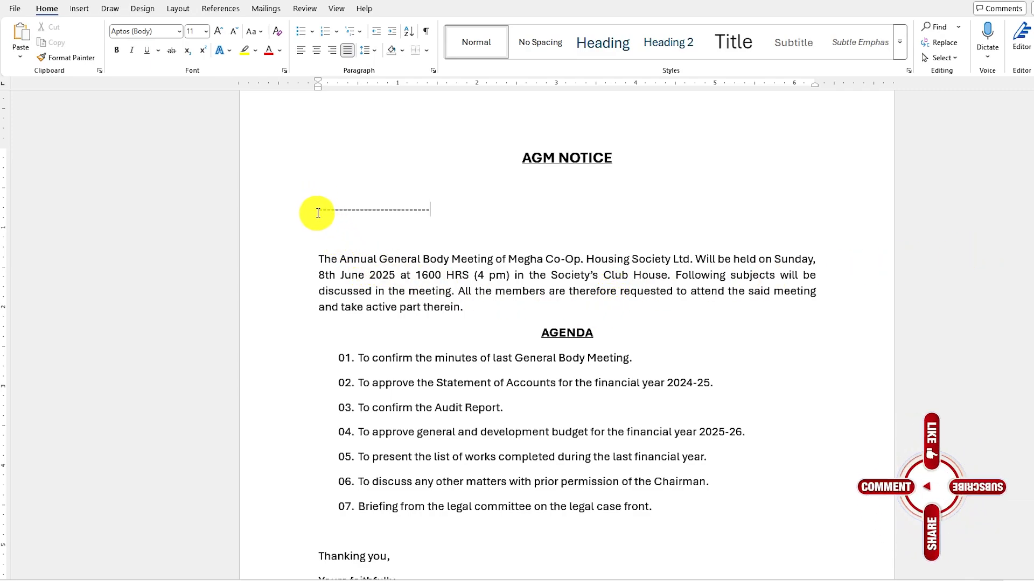
Step: Delete the dashed placeholder line under the AGM NOTICE heading
drag(325, 210, 434, 219)
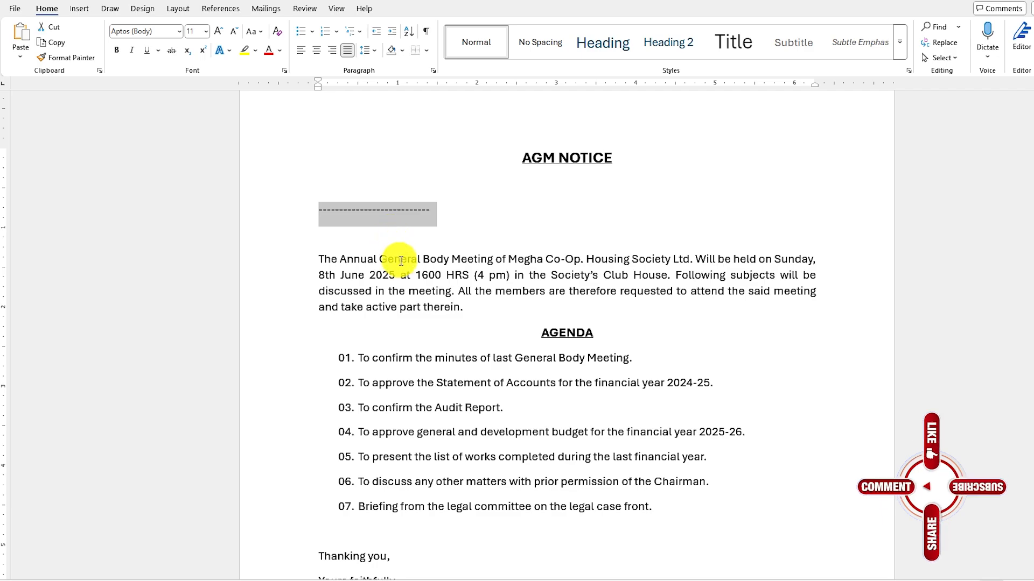
click(319, 259)
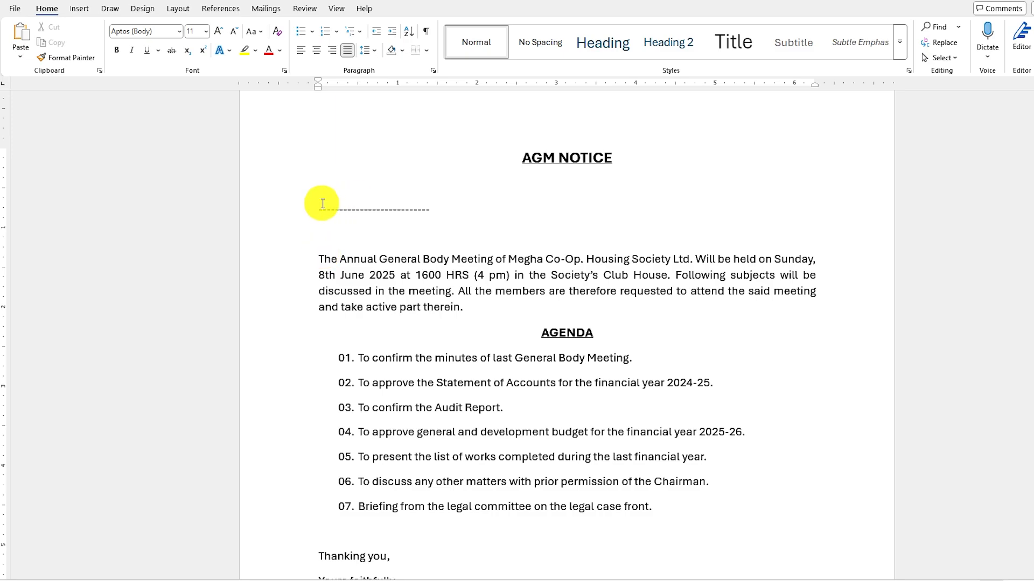
drag(318, 209, 429, 211)
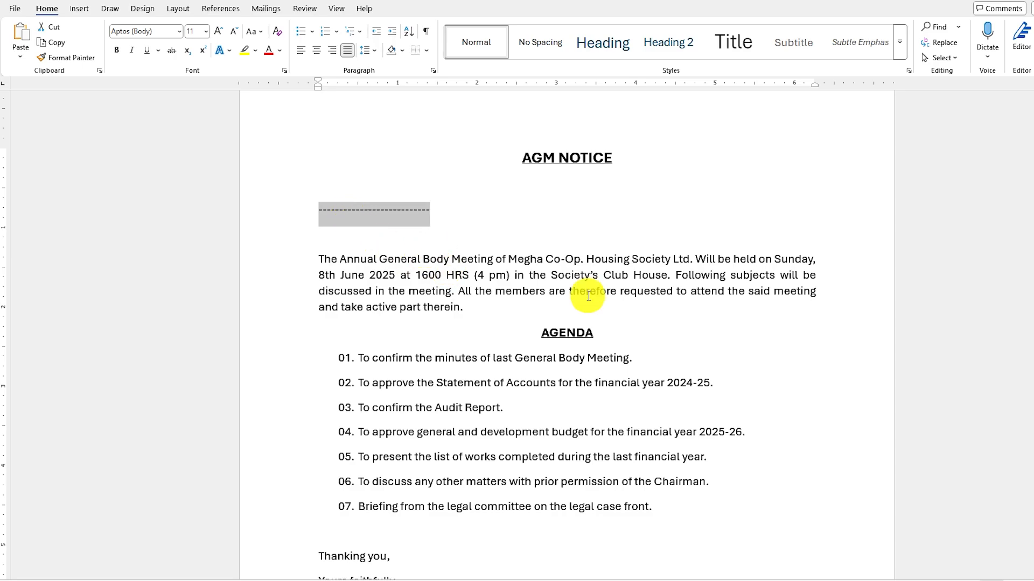
key(Delete)
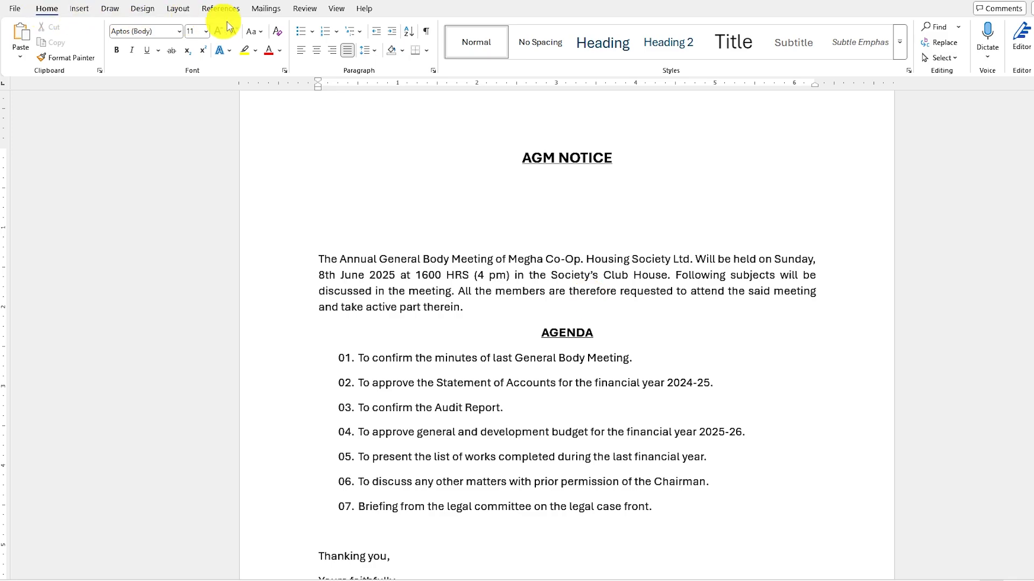
Step: Connect Sheet1$ of the existing NAME LIST workbook in the MASTER MAIL MERGE folder as the recipient list, with first-row column headers
click(268, 14)
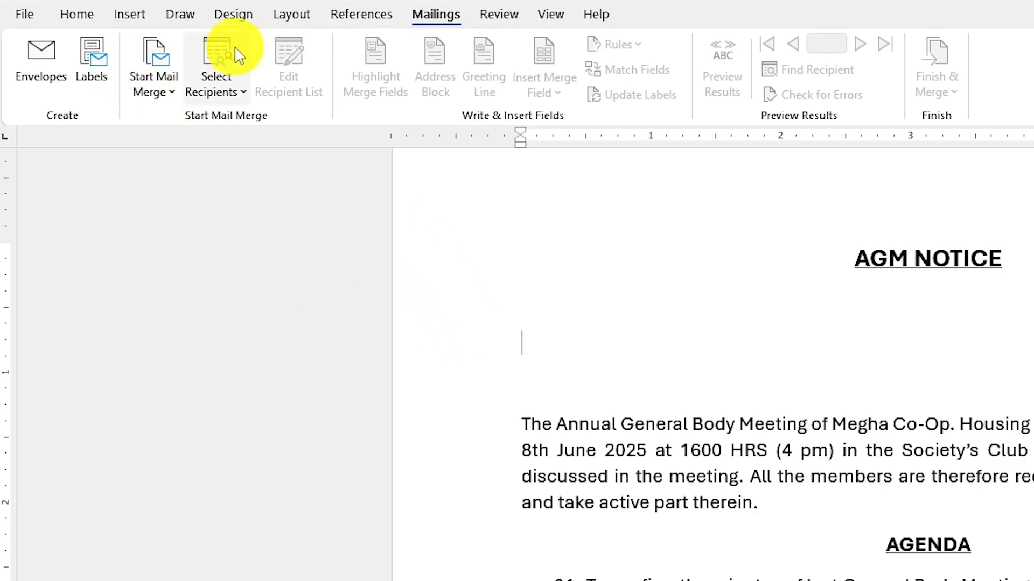
click(243, 97)
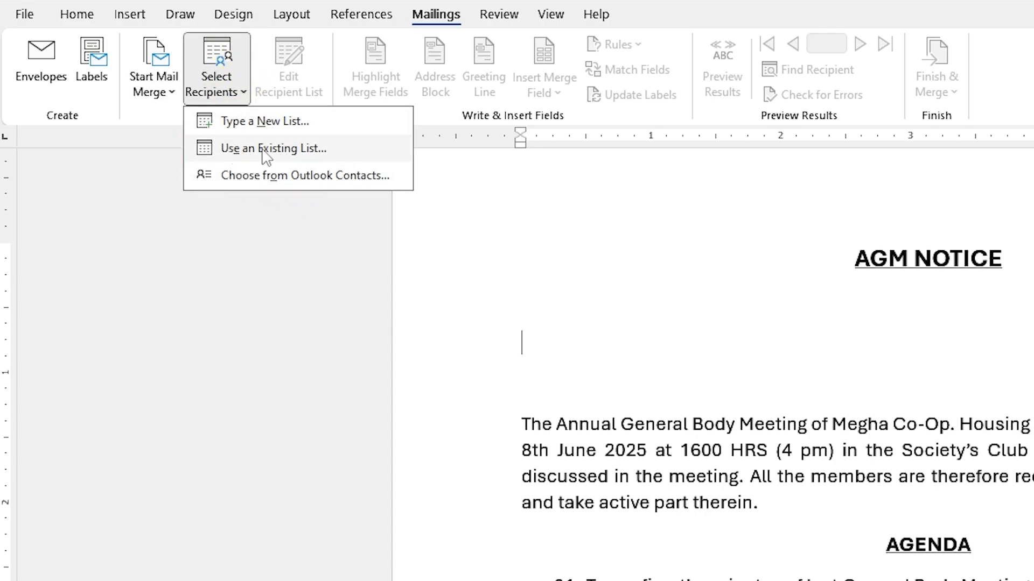
click(291, 150)
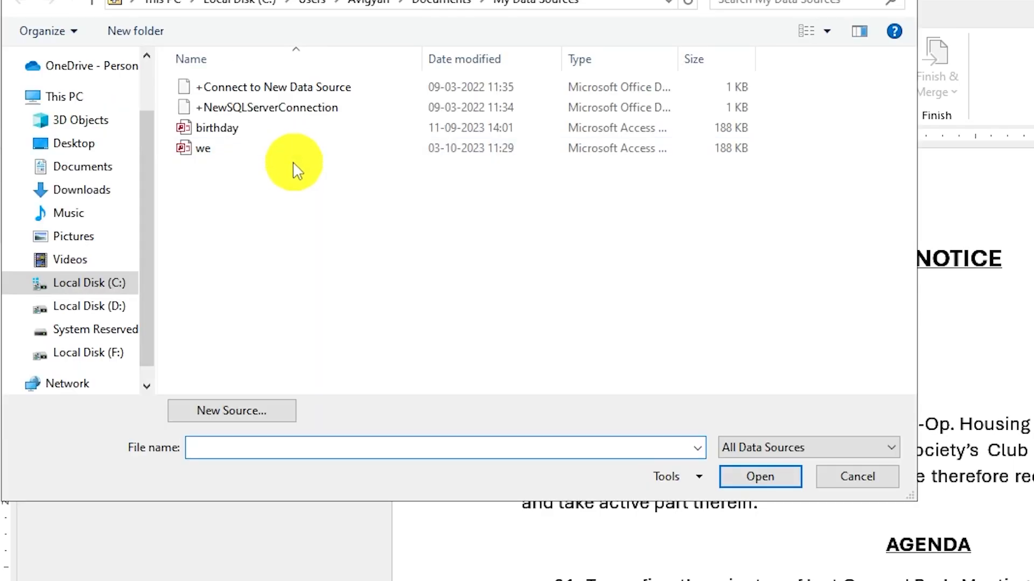
drag(288, 1, 445, 7)
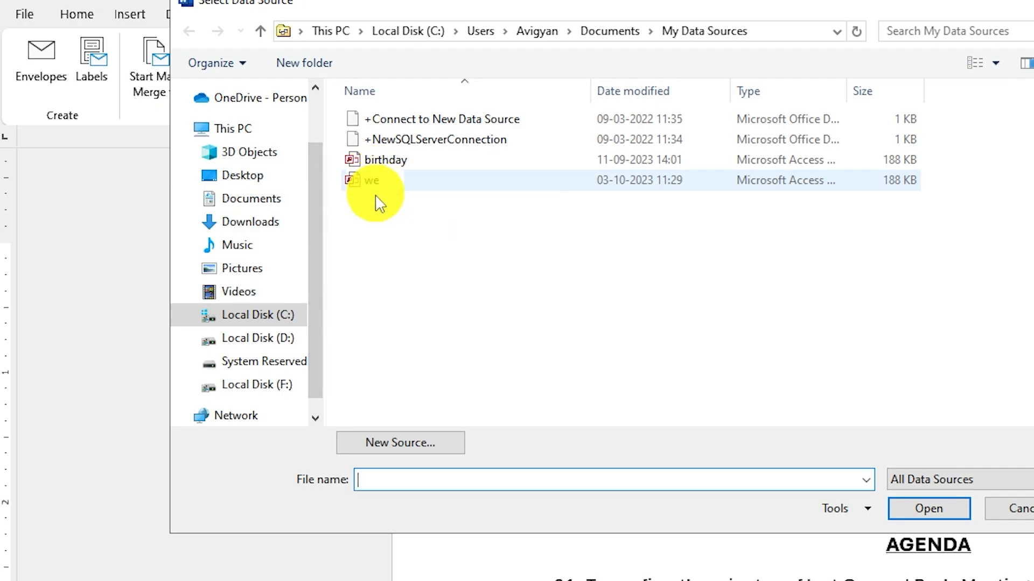
click(284, 390)
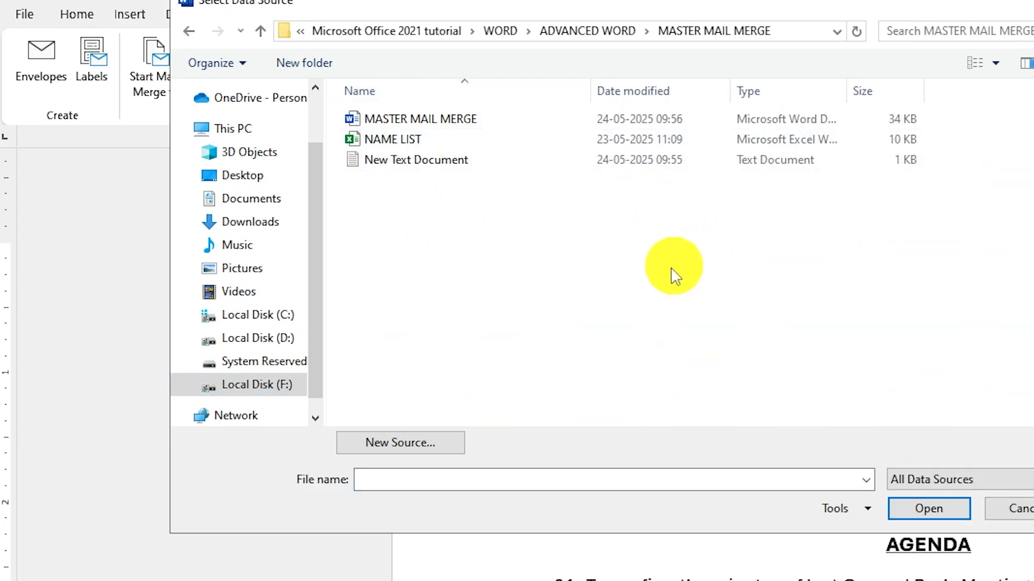
click(370, 138)
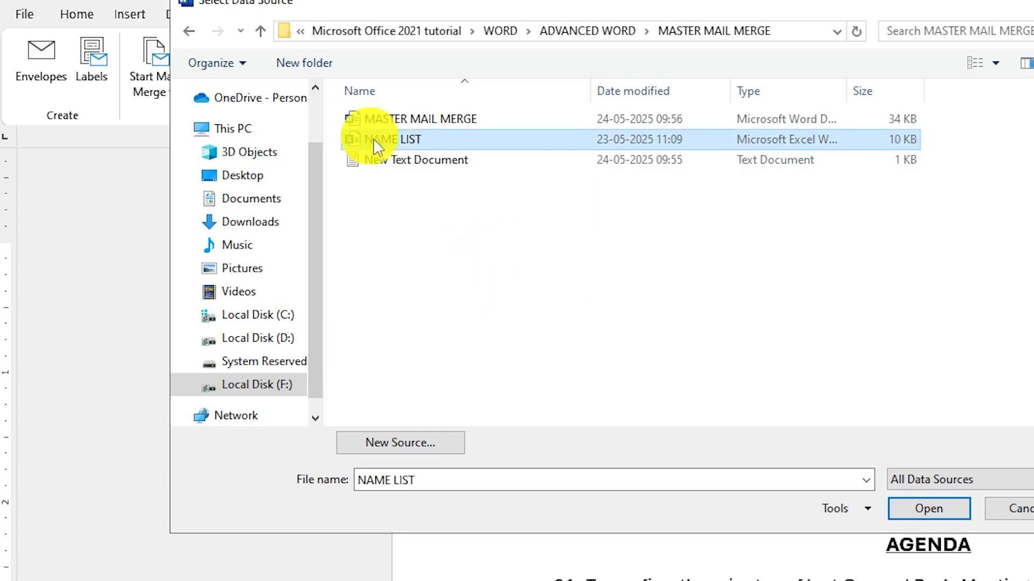
click(923, 509)
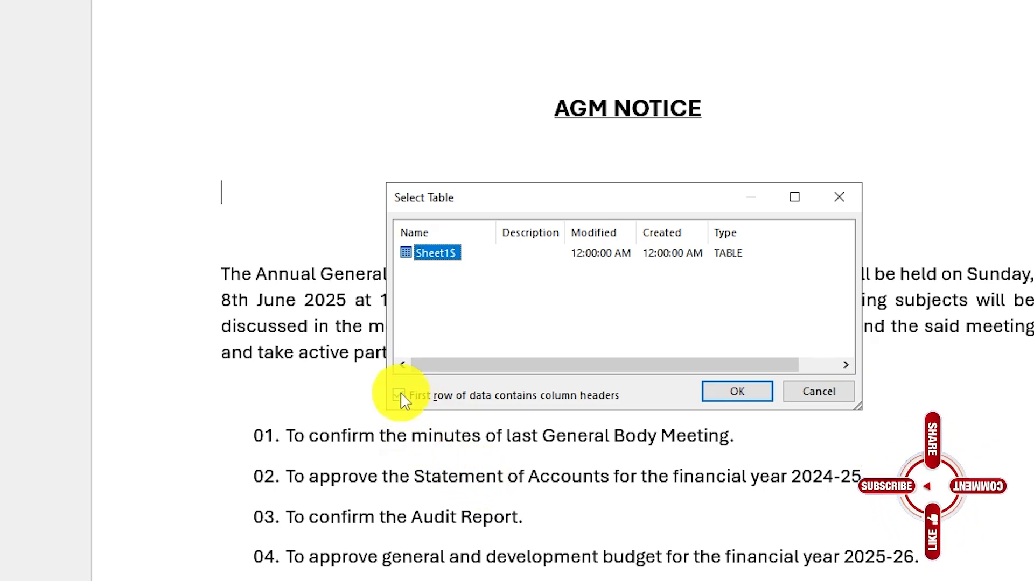
click(744, 393)
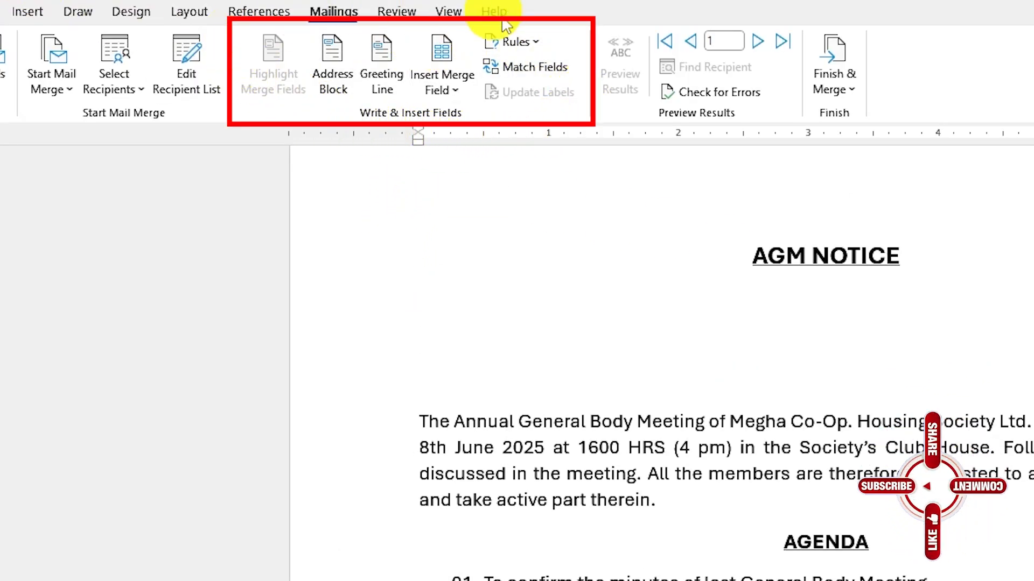
Step: Insert the Name merge field on the blank line below the AGM NOTICE heading
click(451, 90)
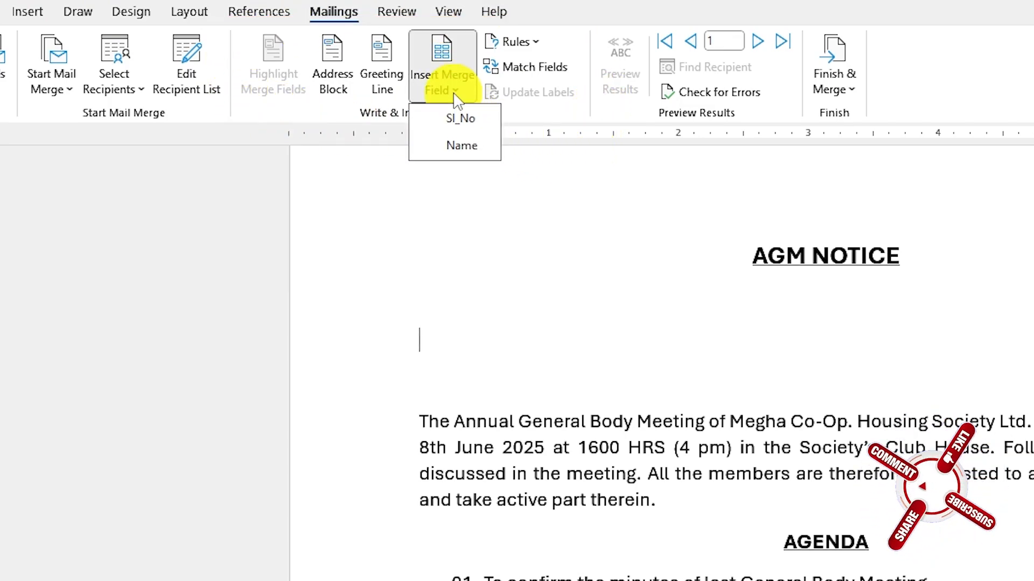
click(462, 147)
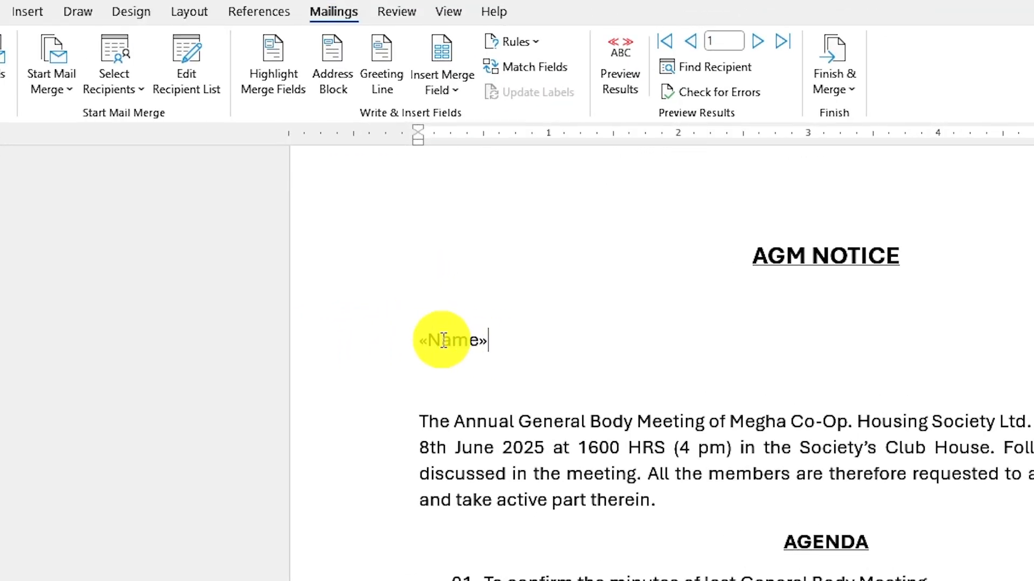
click(458, 343)
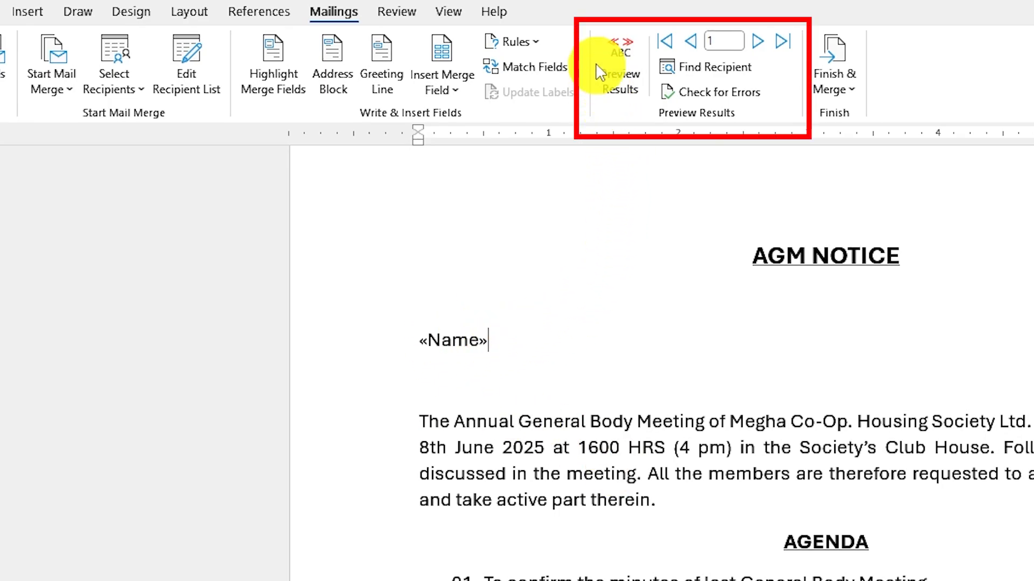
Step: Preview the merged letters, stepping through several recipients to the last record and returning to the first
click(624, 74)
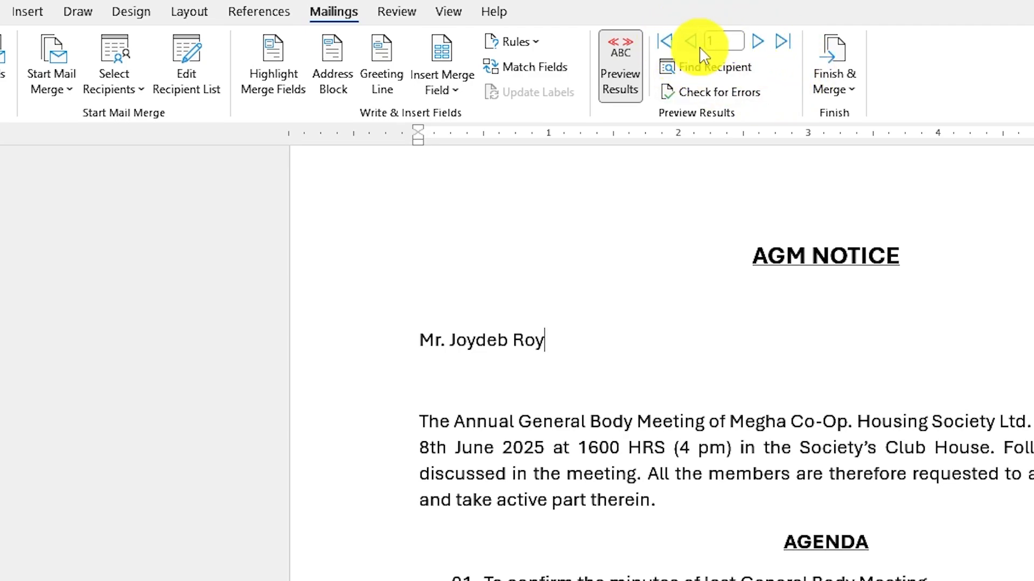
click(759, 42)
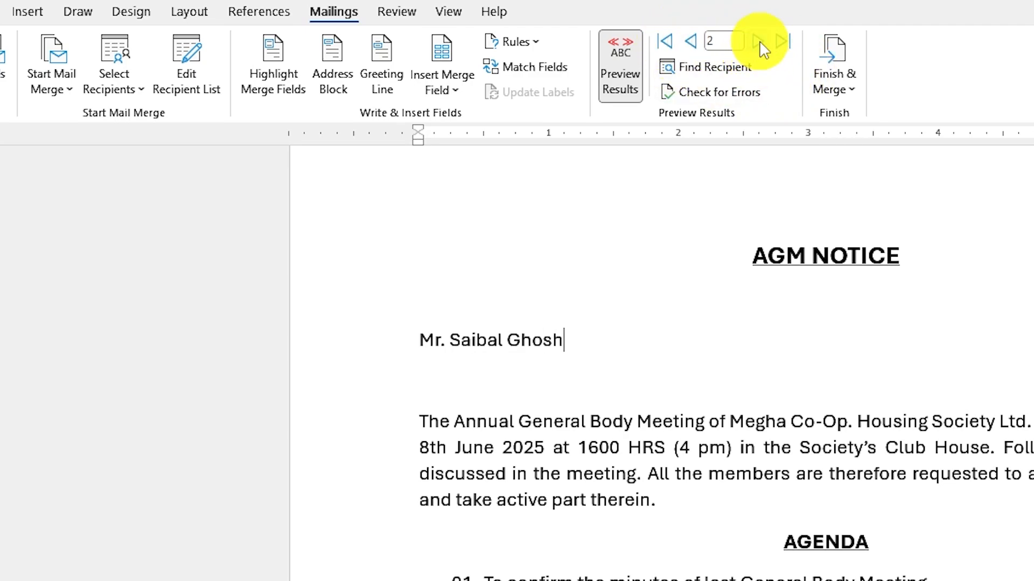
click(760, 43)
click(760, 43)
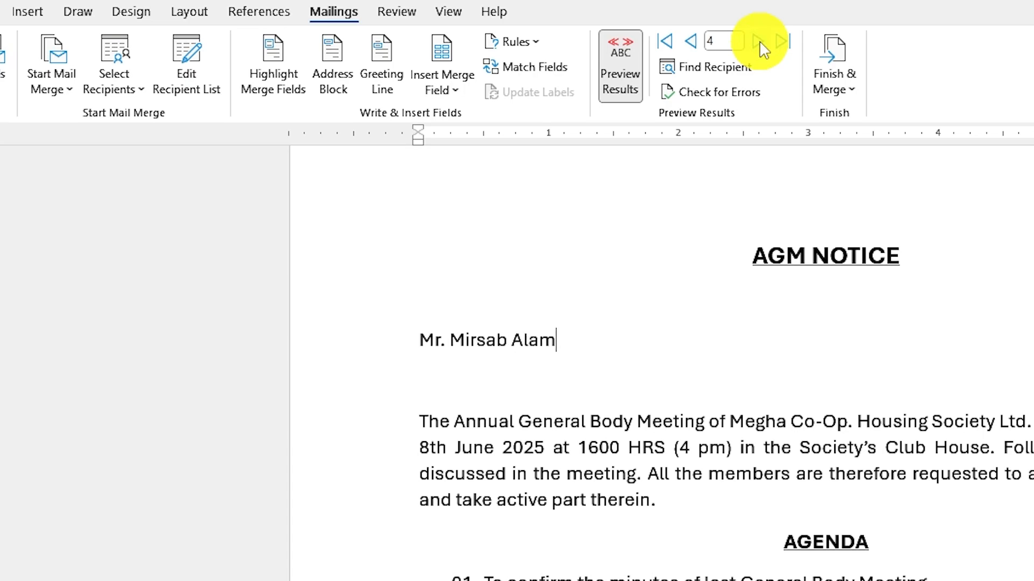
click(761, 43)
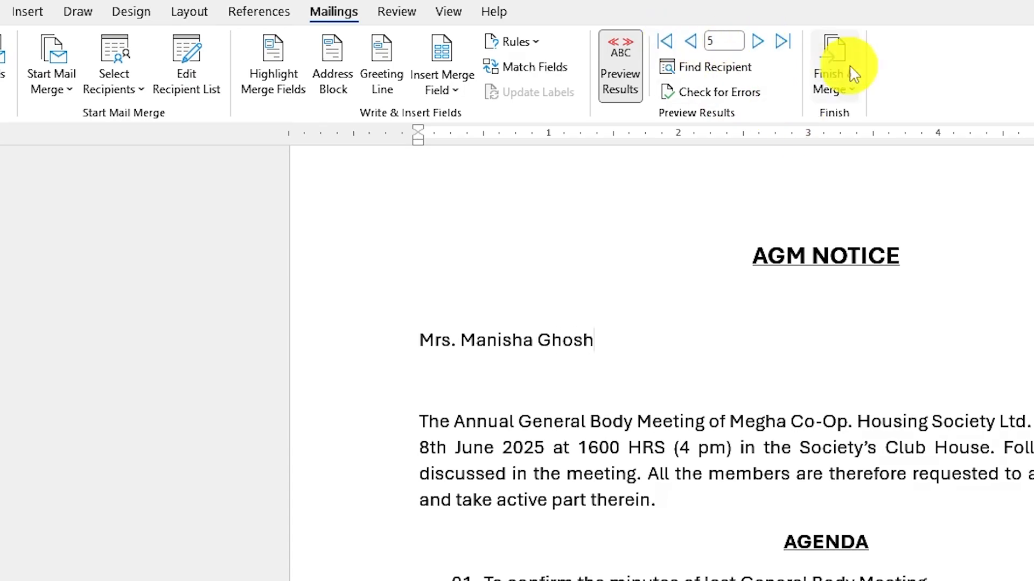
click(784, 43)
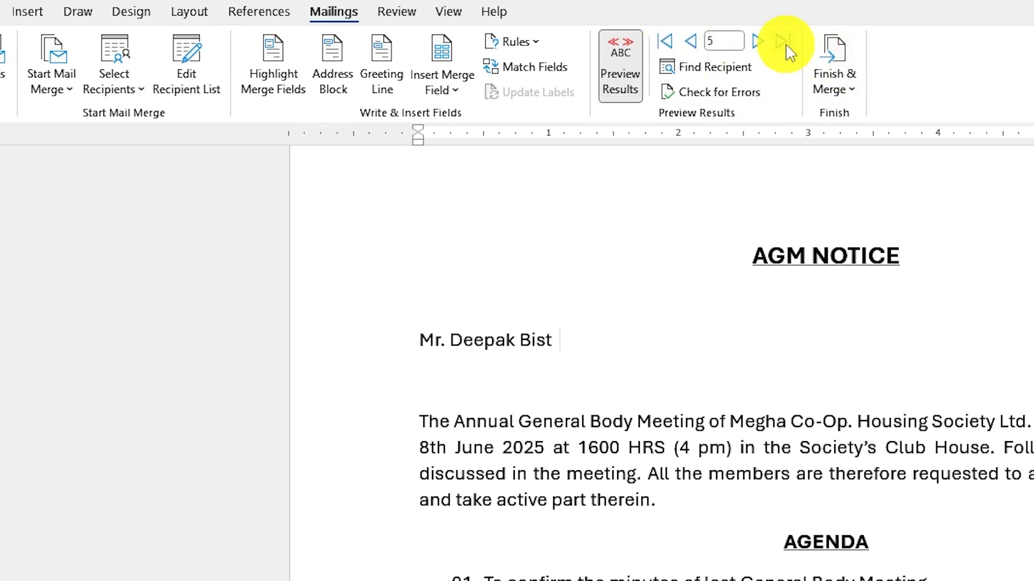
click(666, 42)
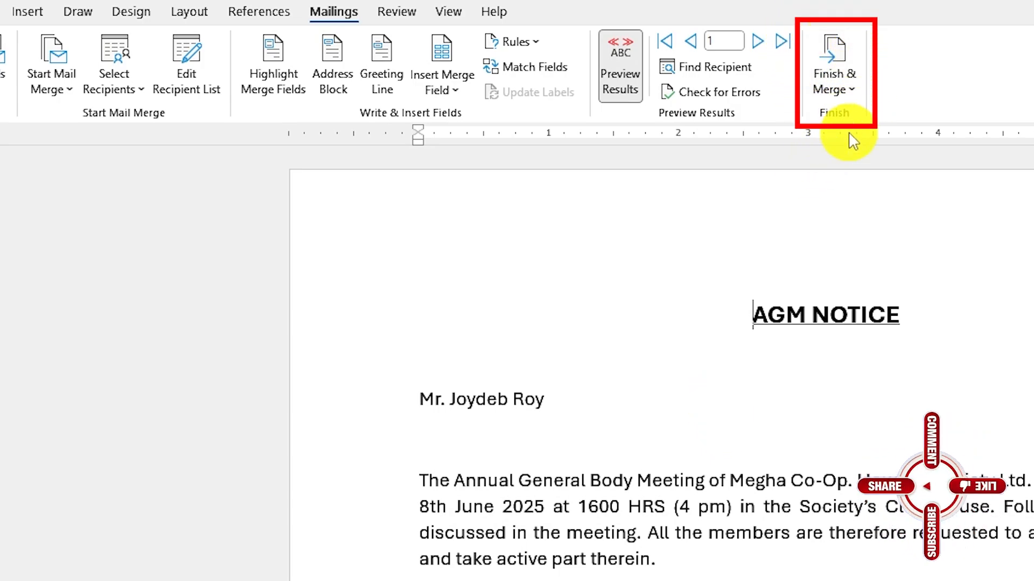
Step: Finish the merge by sending all records to the printer, up to the Print dialog
click(844, 83)
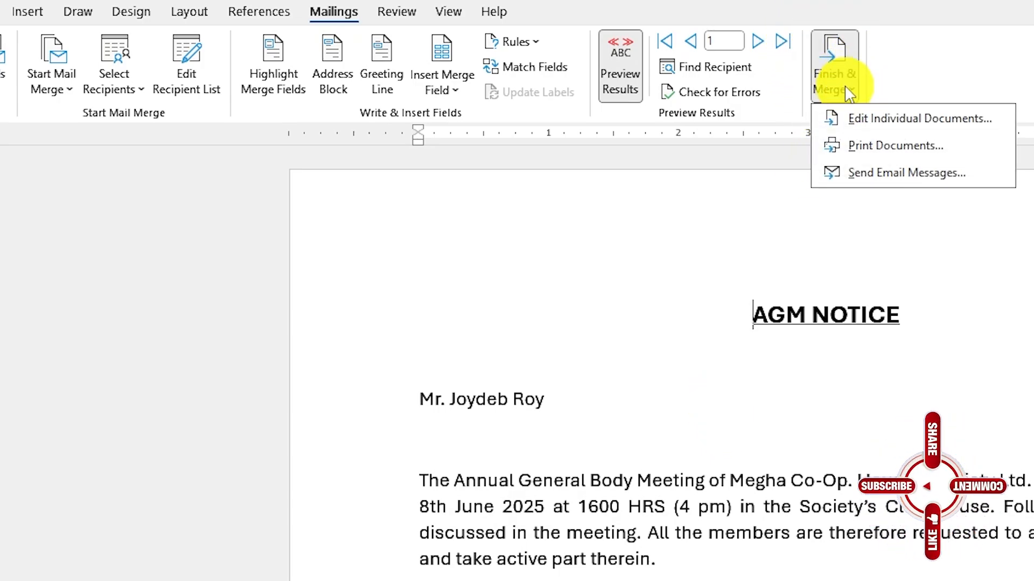
click(868, 150)
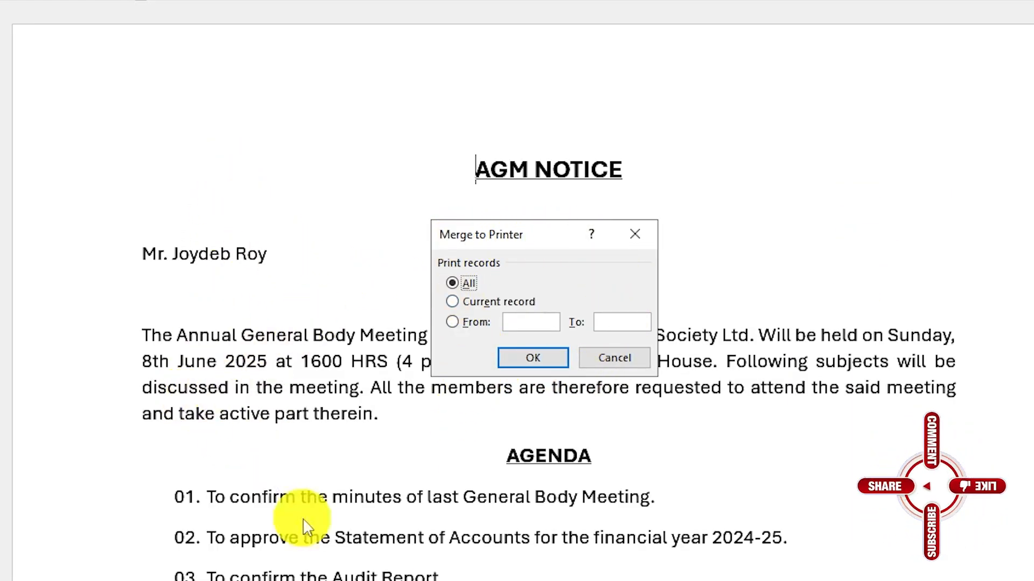
click(455, 302)
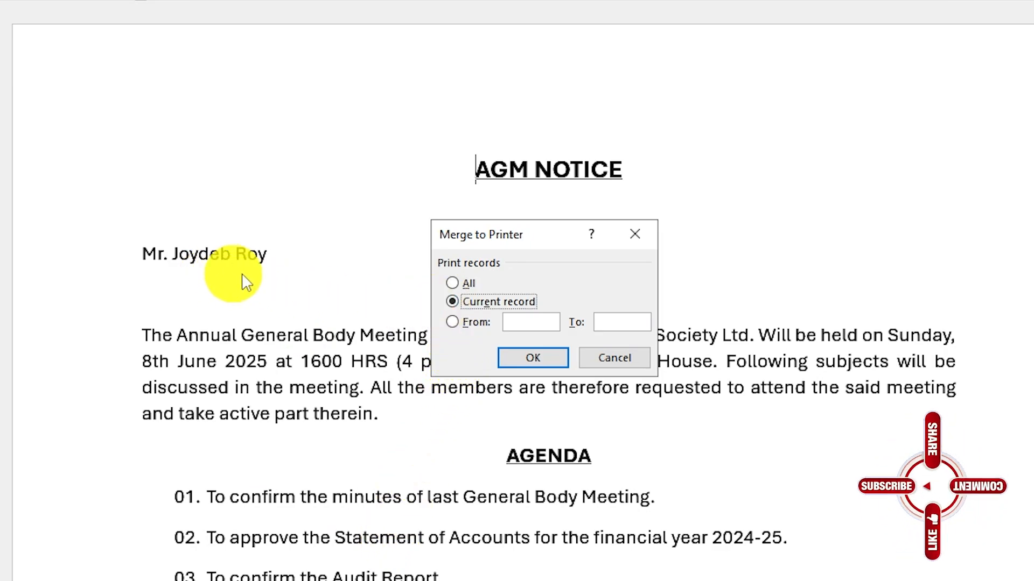
click(454, 323)
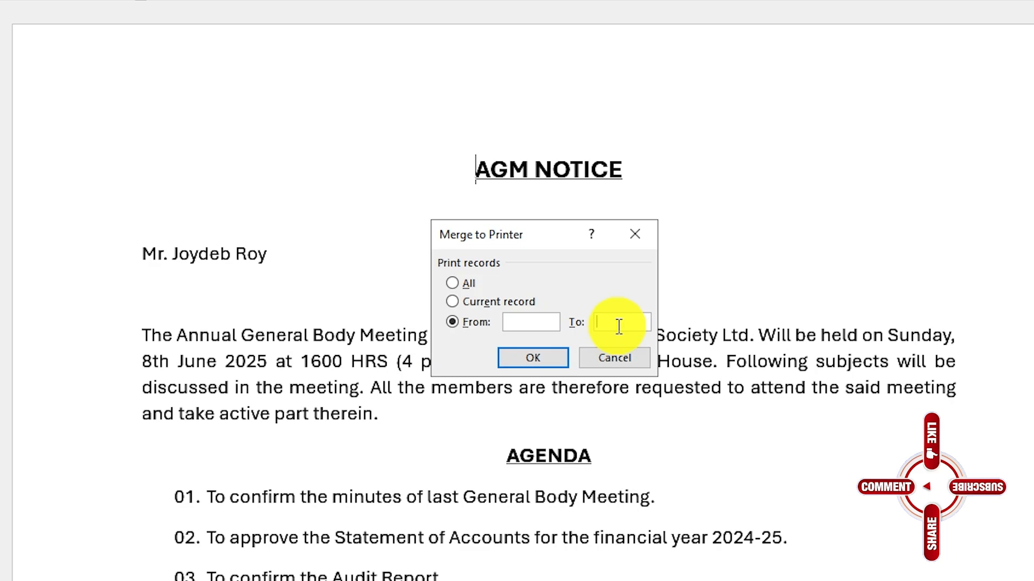
click(451, 285)
click(537, 358)
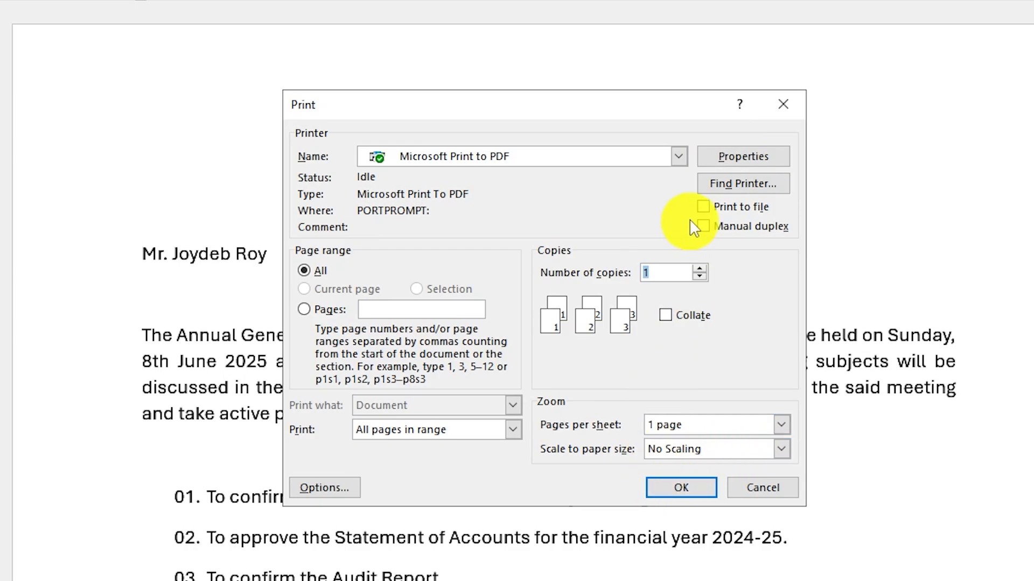
Step: Print the merged letters with Microsoft Print to PDF, all pages, one copy, with collation enabled
click(679, 159)
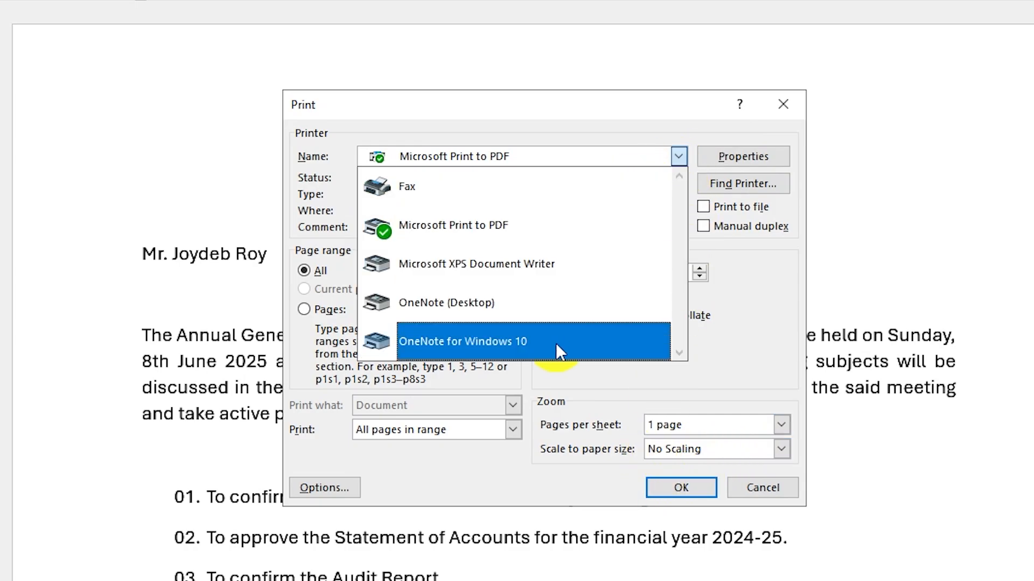
click(681, 157)
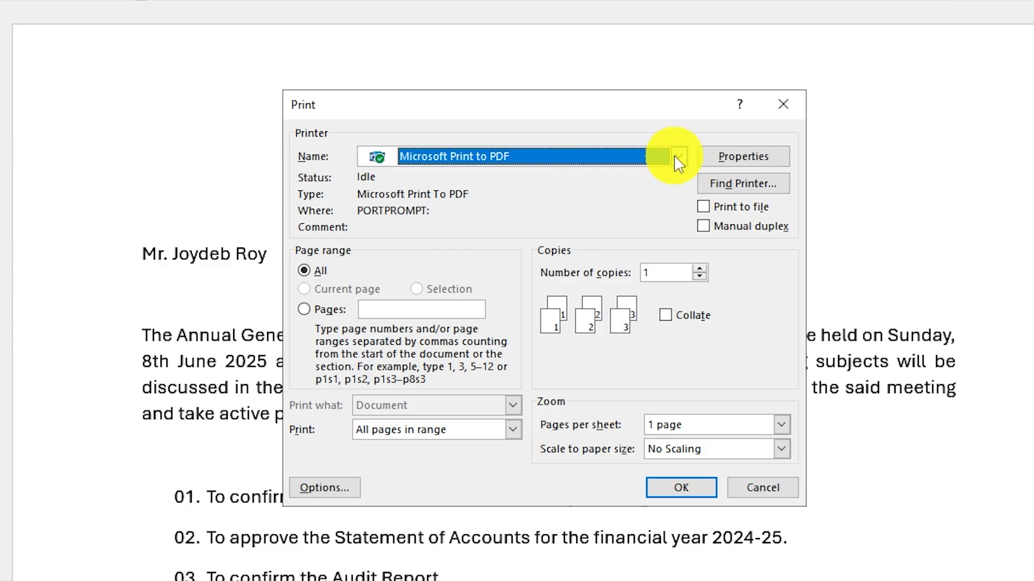
click(676, 156)
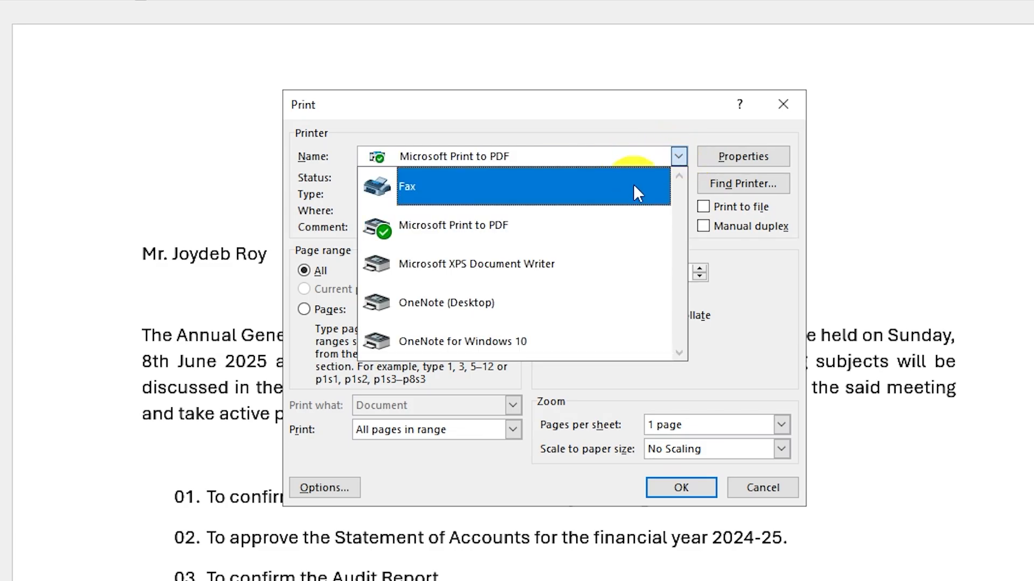
click(681, 158)
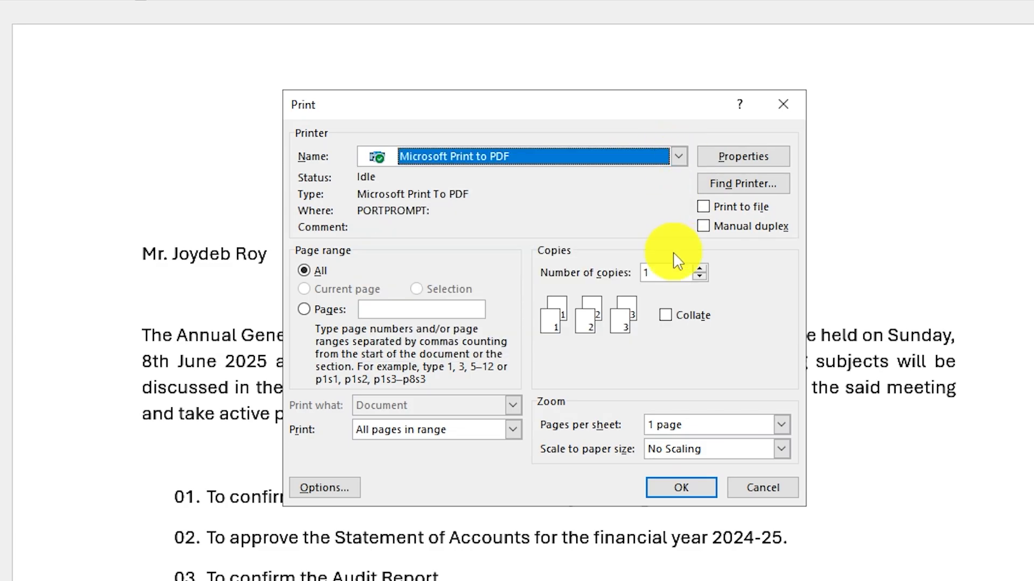
click(667, 317)
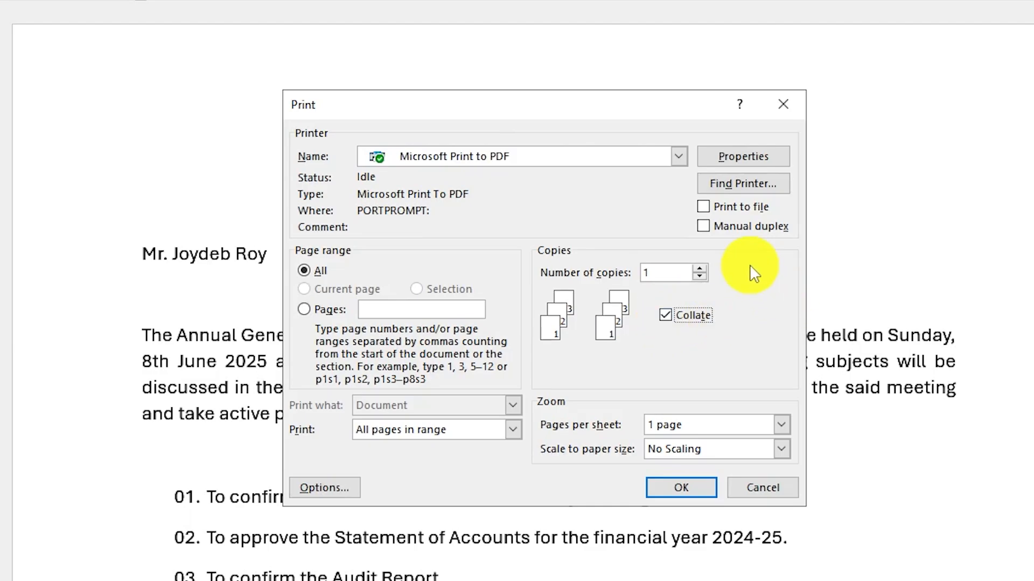
click(672, 486)
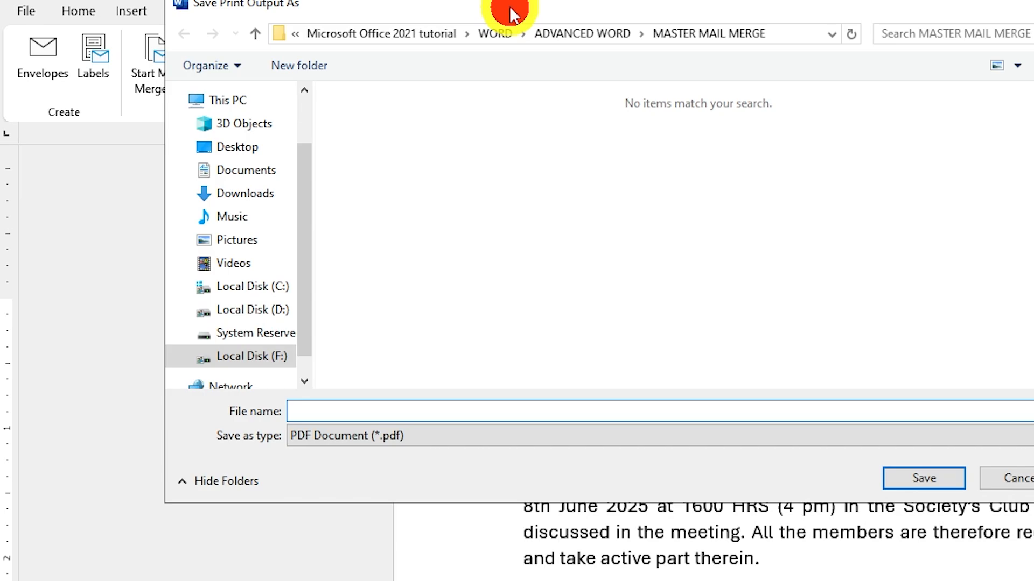
Step: Save the print output as a PDF document named AGENDA in the MASTER MAIL MERGE folder
drag(509, 6, 651, 58)
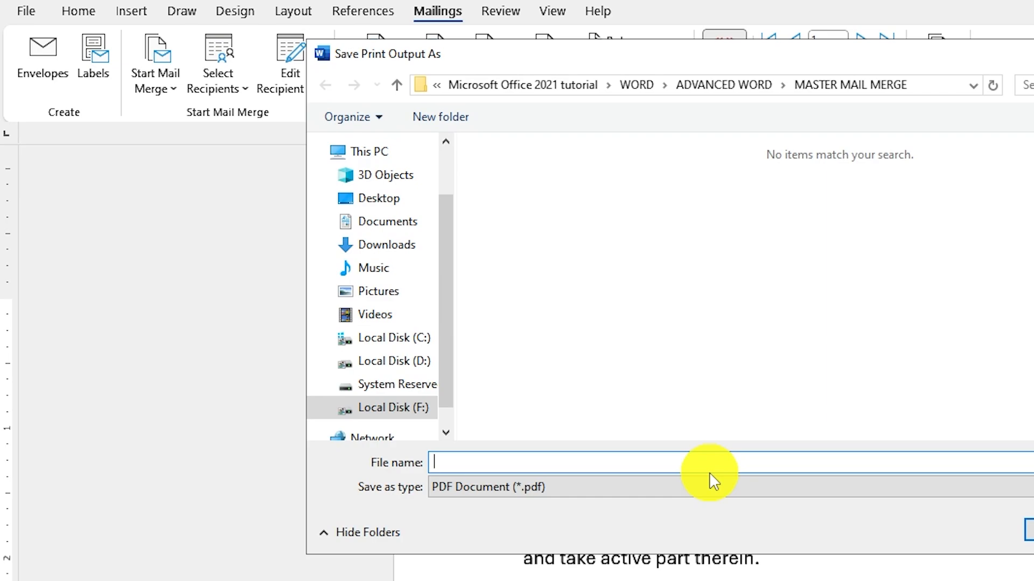
text(GENDA)
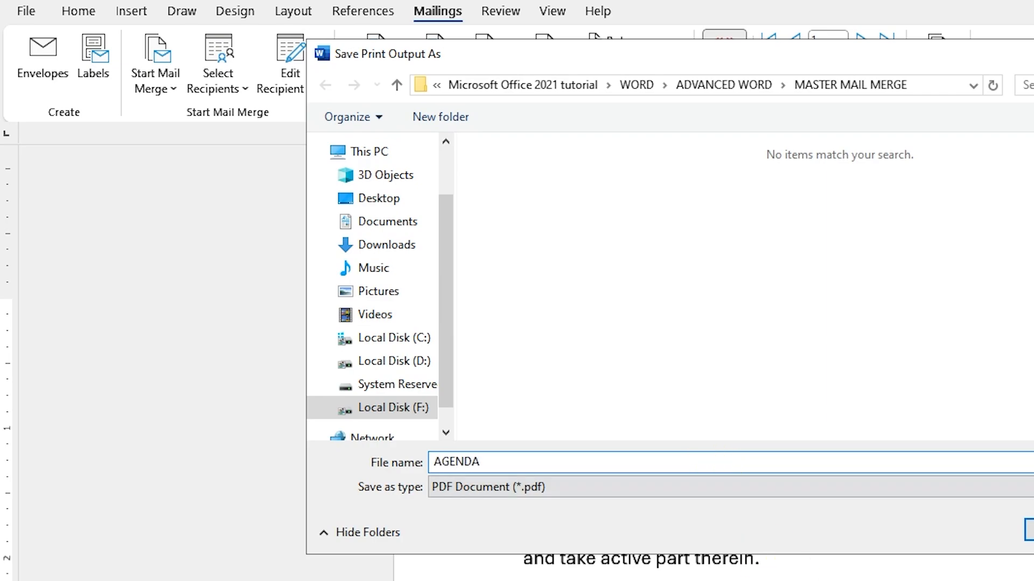
key(Return)
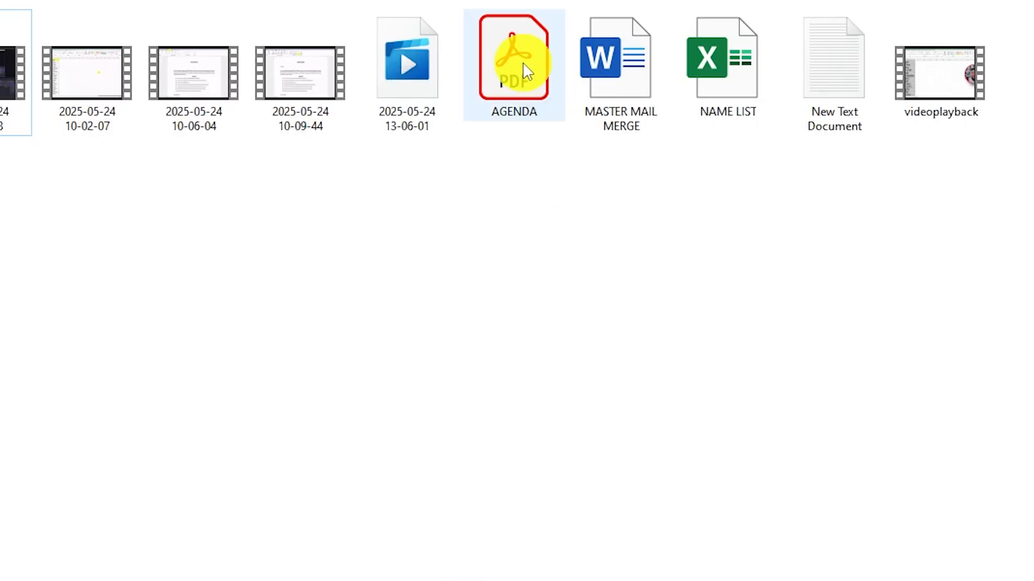
Step: Open the AGENDA PDF from its folder and look through the personalised AGM notices page by page
click(539, 101)
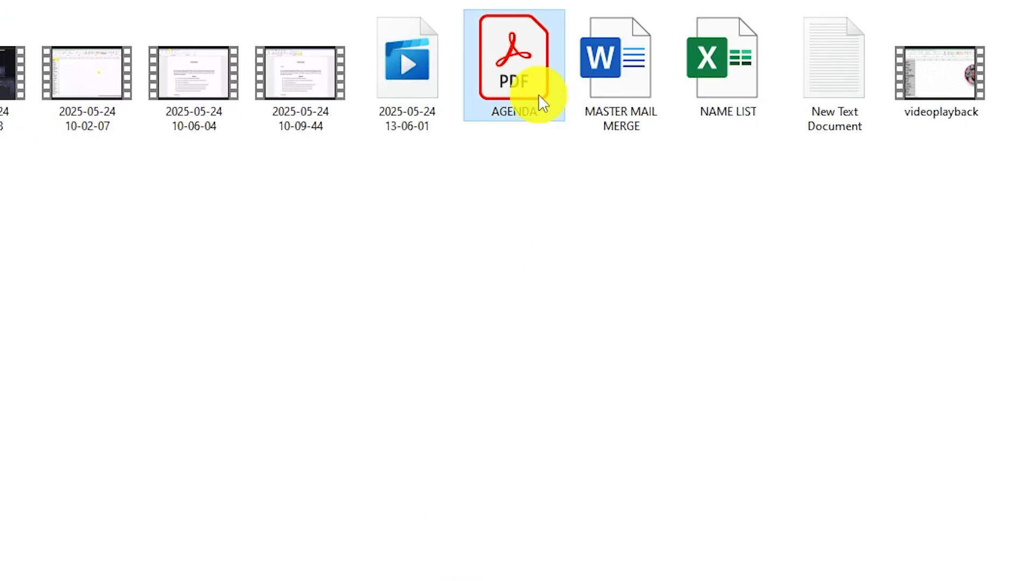
double_click(538, 93)
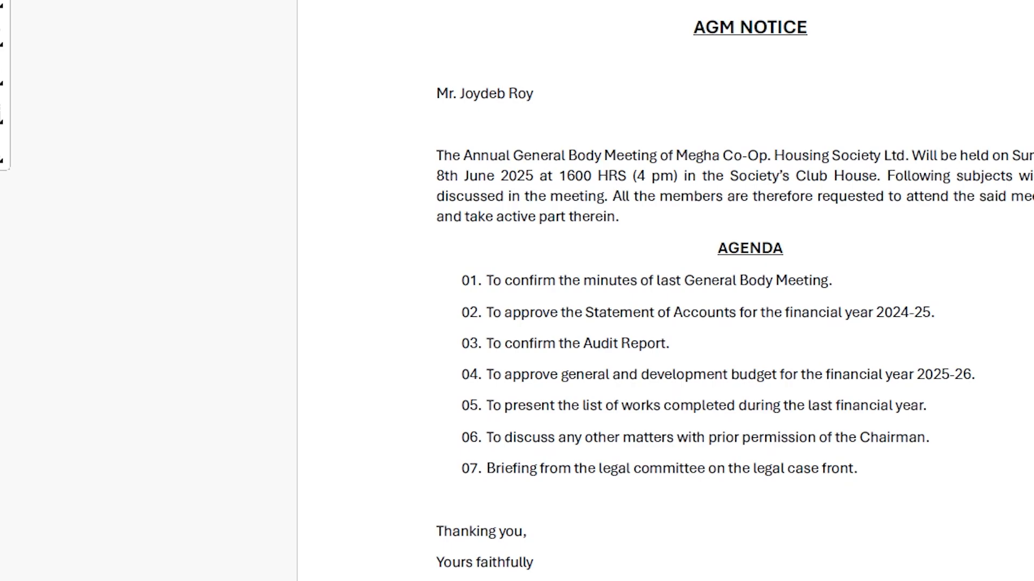
scroll(667, 290, down, 20)
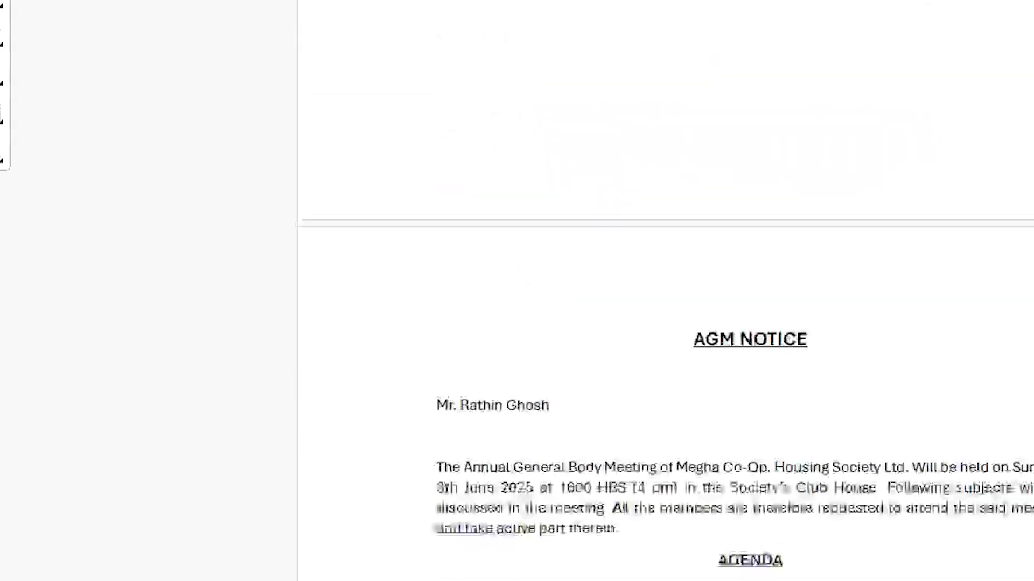
scroll(668, 291, down, 20)
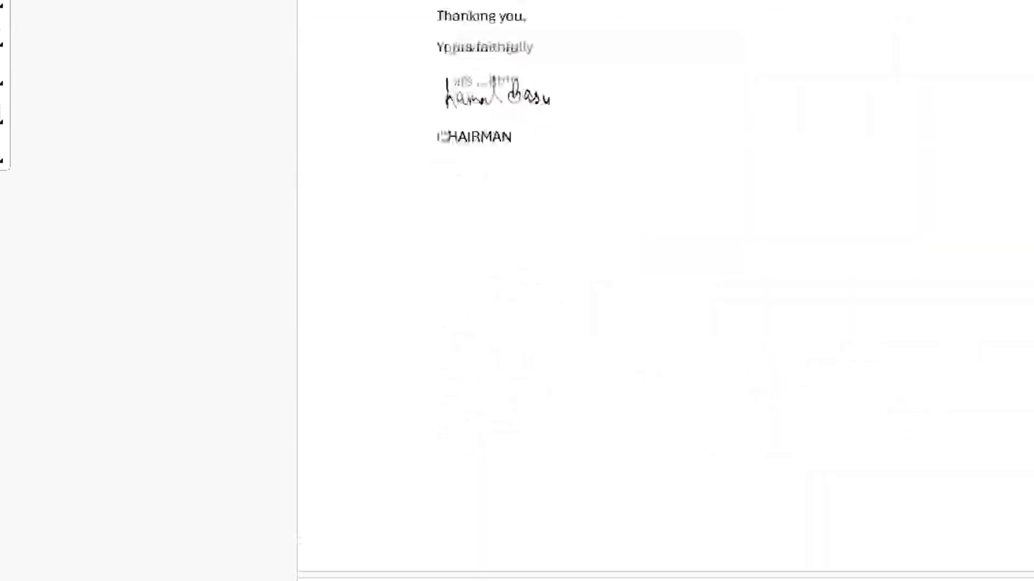
scroll(668, 290, down, 15)
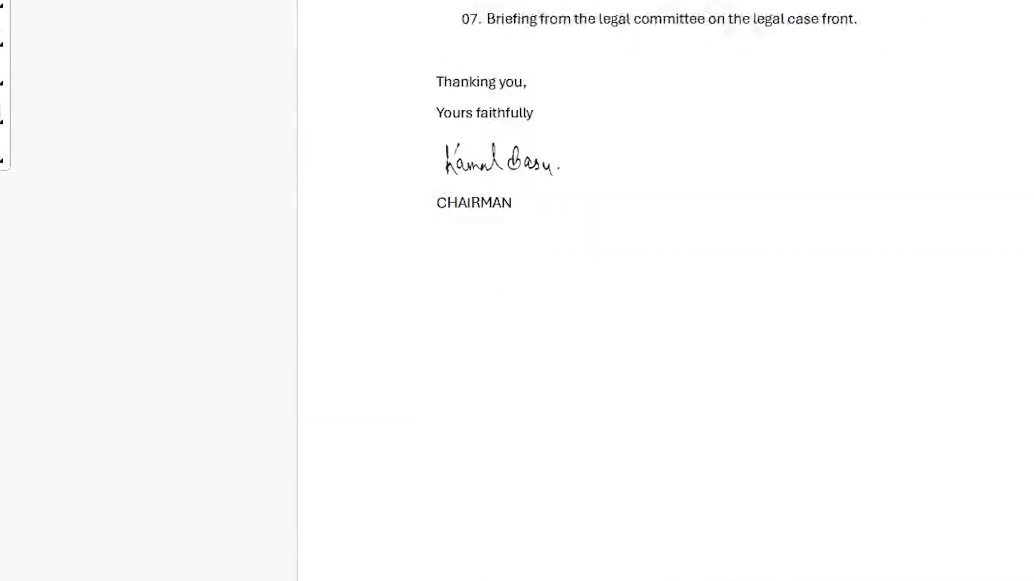